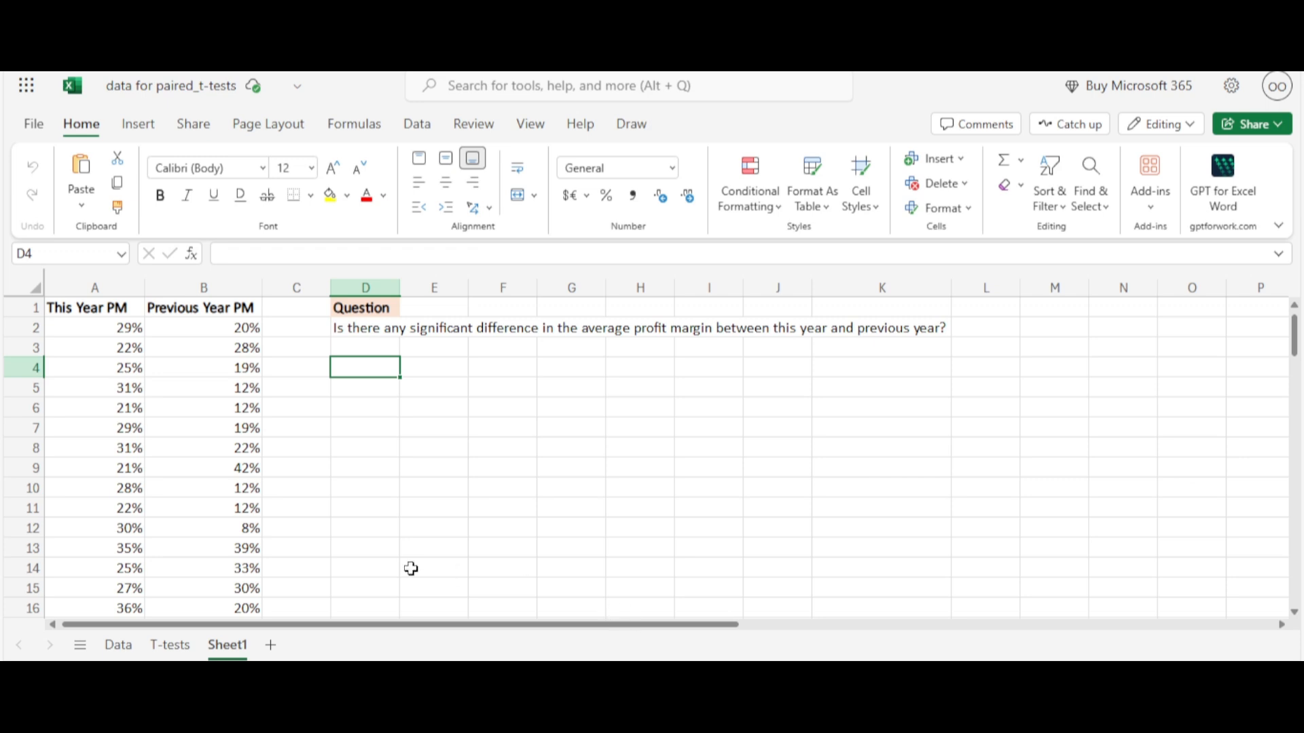
Insert a histogram of the This Year PM column and place it below the question text
click(116, 288)
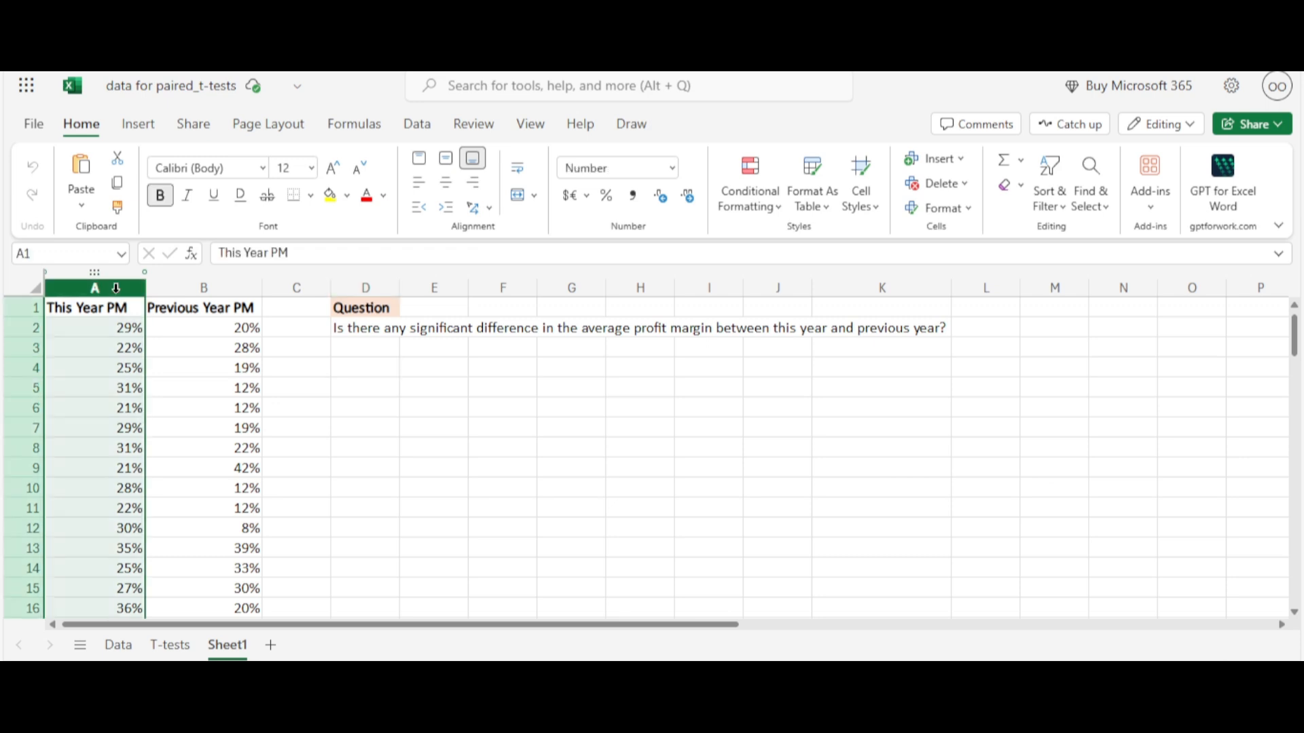
click(144, 133)
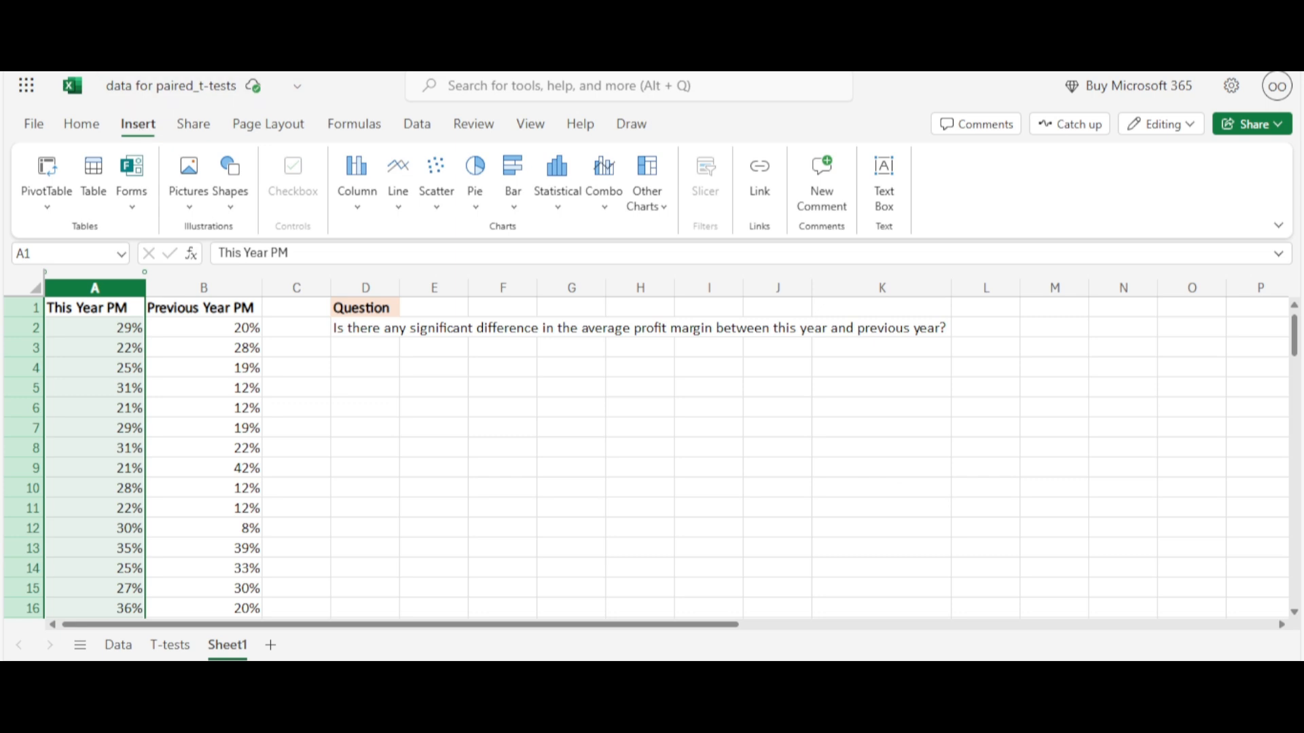
click(564, 214)
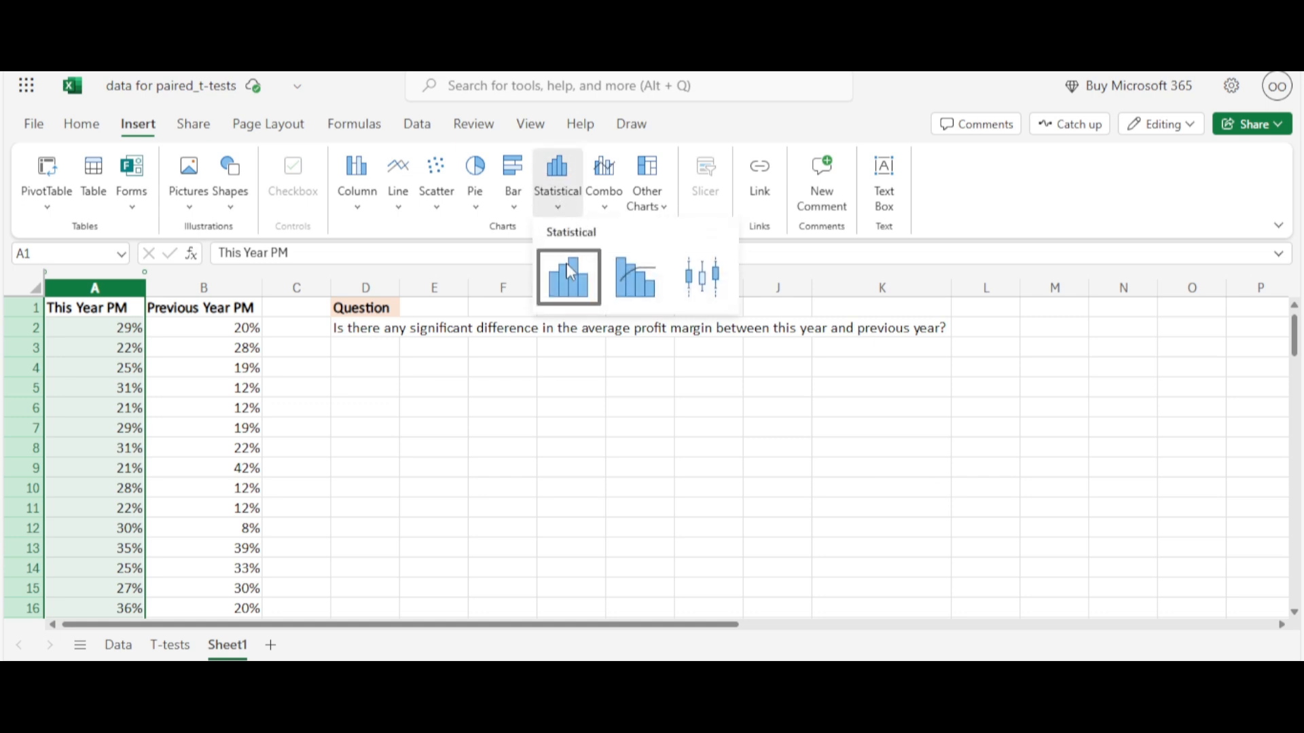
click(569, 275)
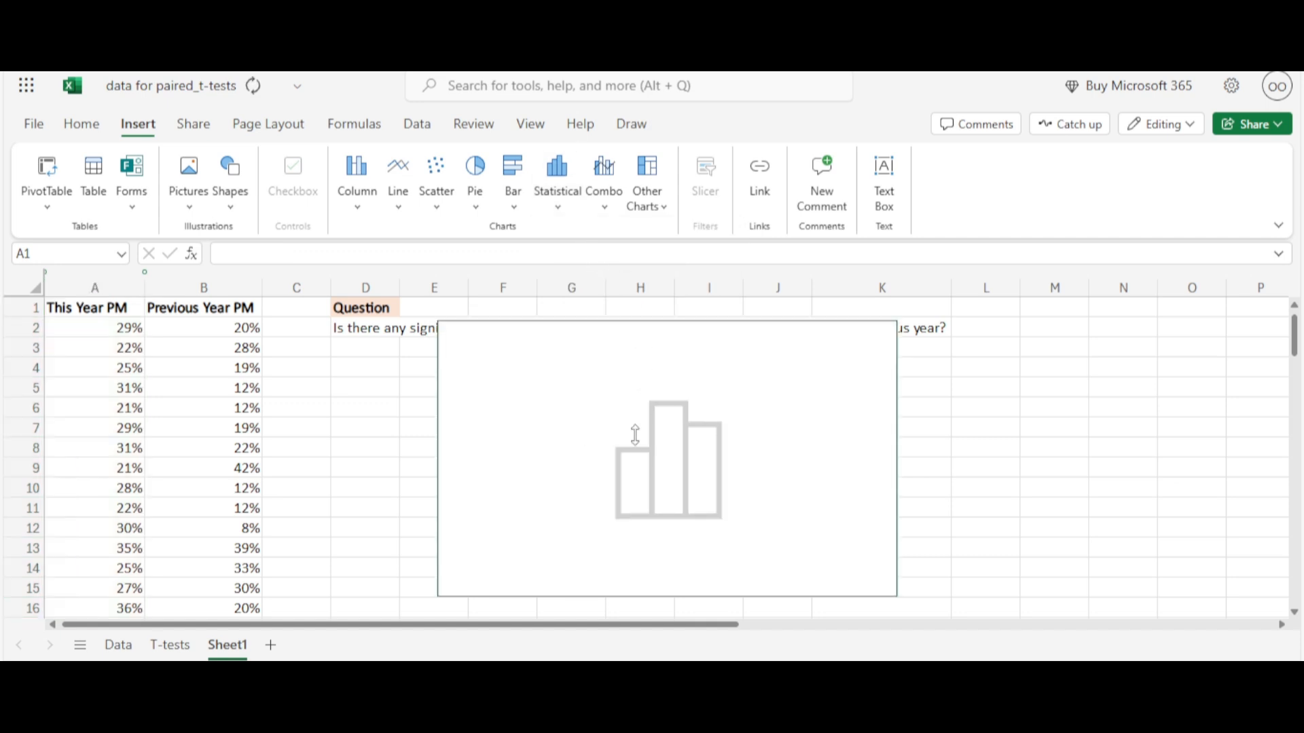
click(864, 445)
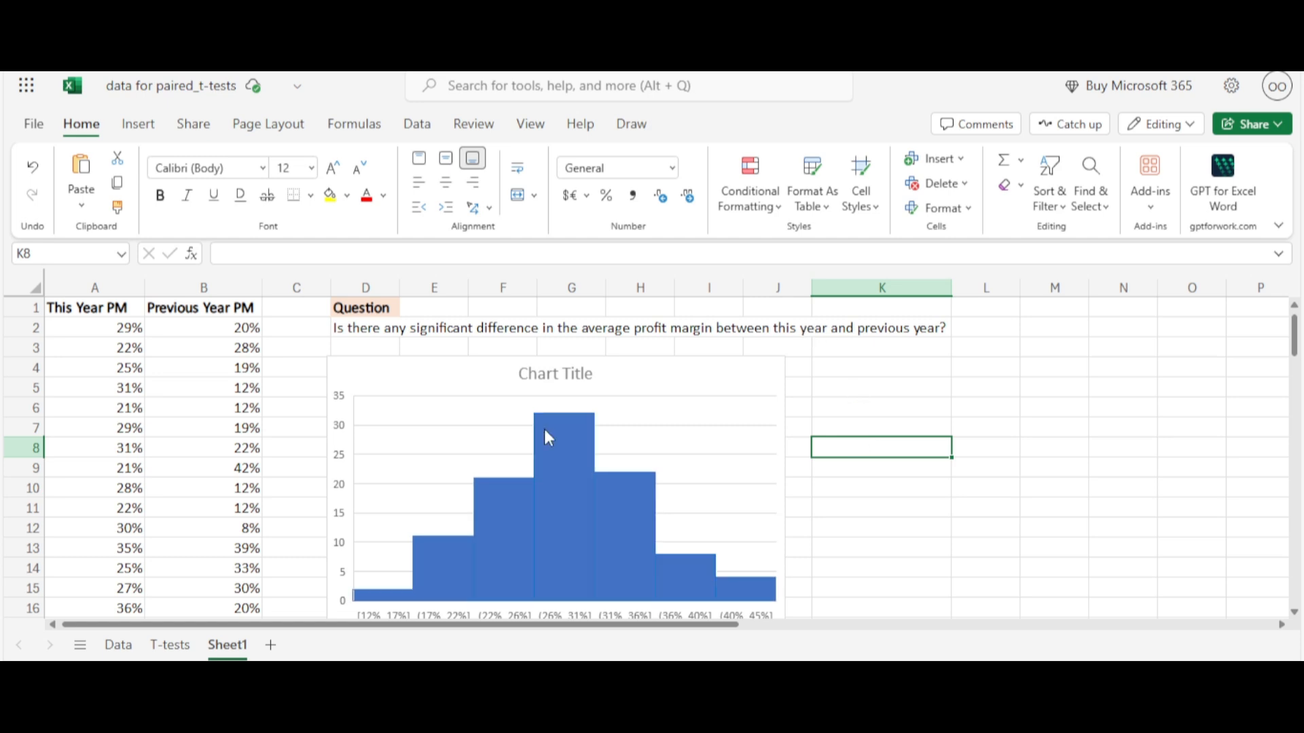
Change the this-year histogram's title to "Normal distribution -This year Profit margin"
click(558, 377)
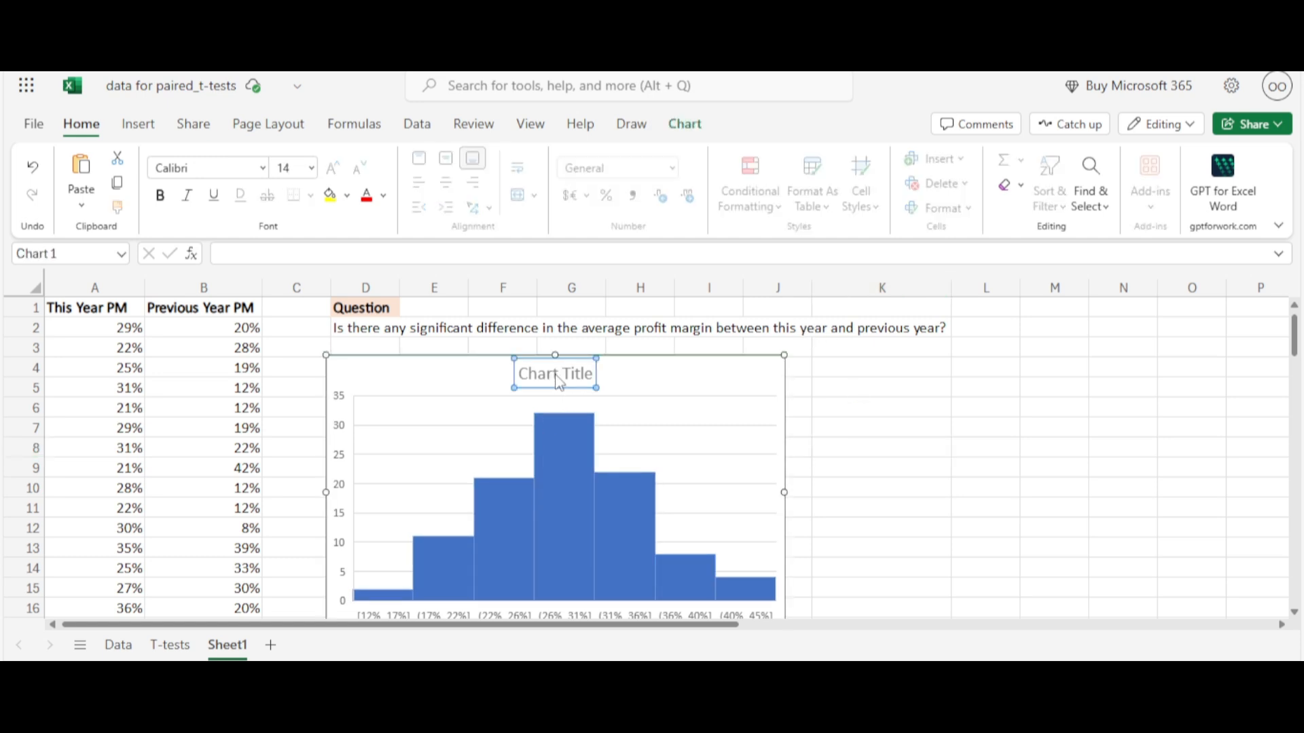
double_click(558, 377)
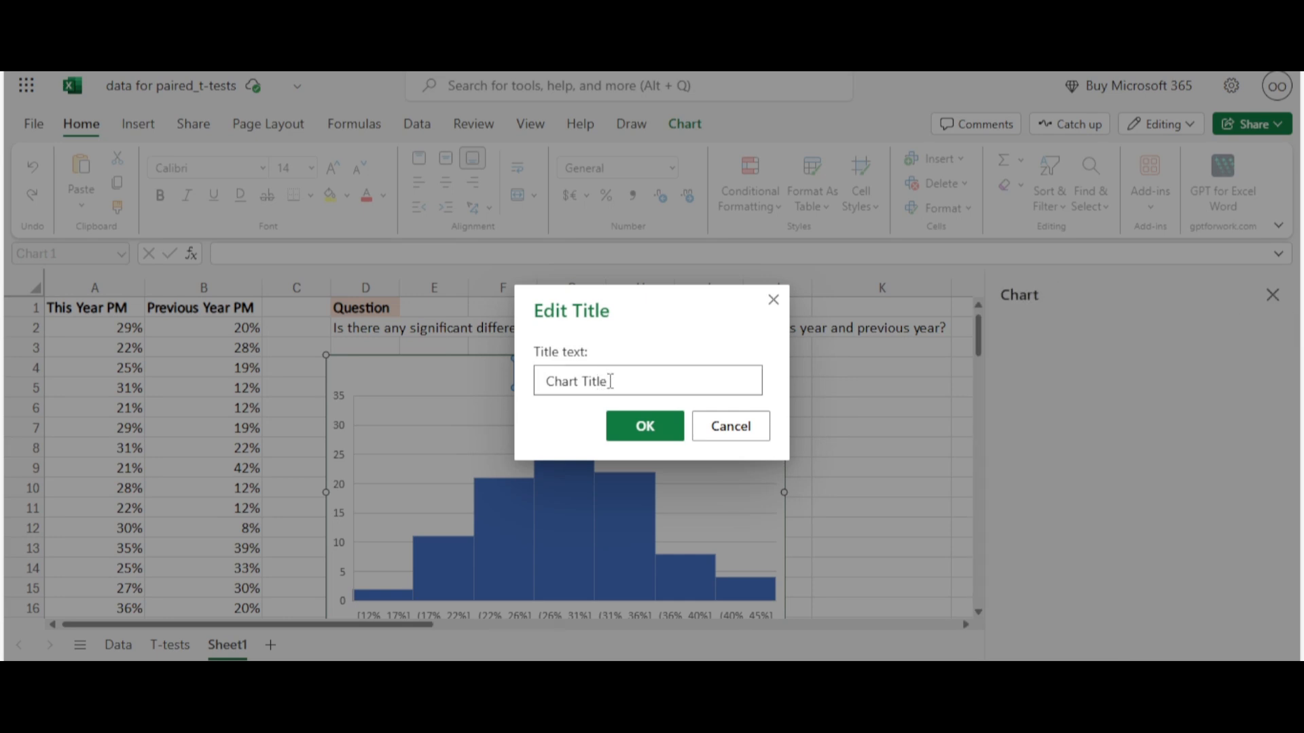
key(BackSpace)
key(BackSpace)
key(BackSpace)
key(BackSpace)
key(BackSpace)
key(BackSpace)
key(BackSpace)
key(BackSpace)
key(BackSpace)
key(BackSpace)
key(BackSpace)
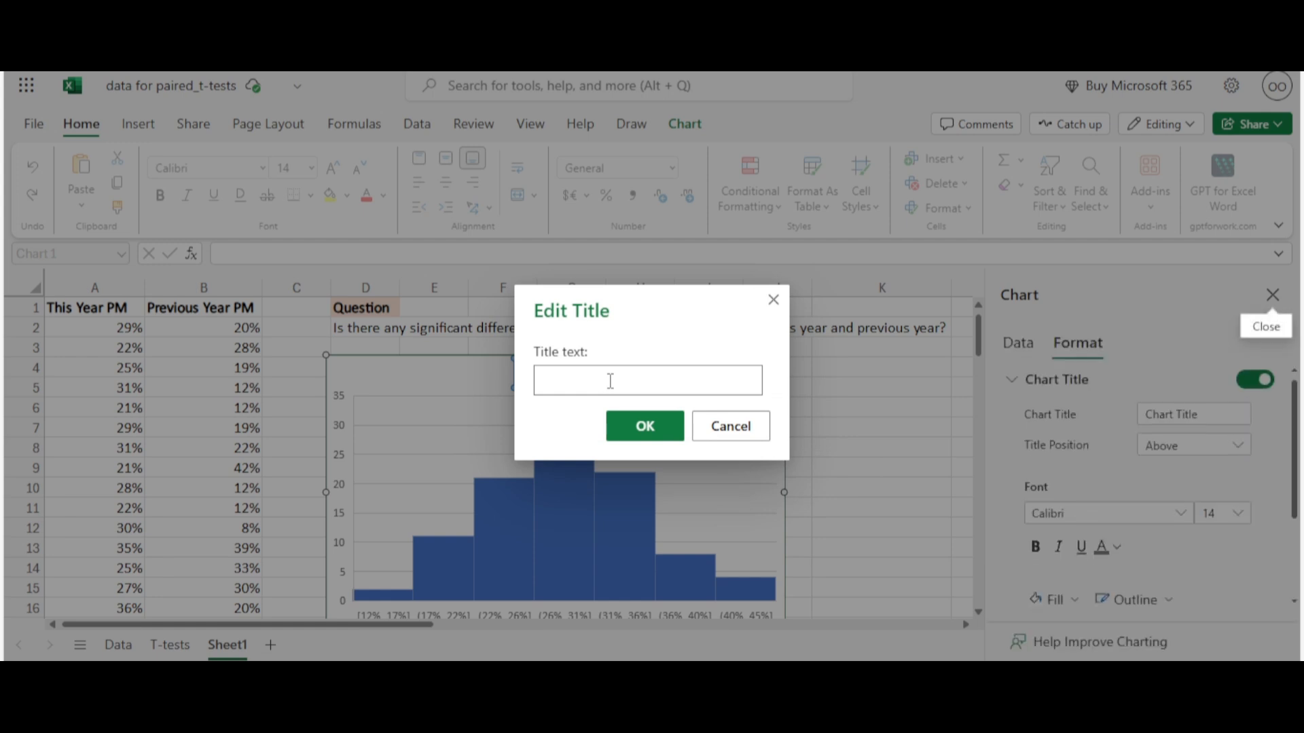
click(610, 381)
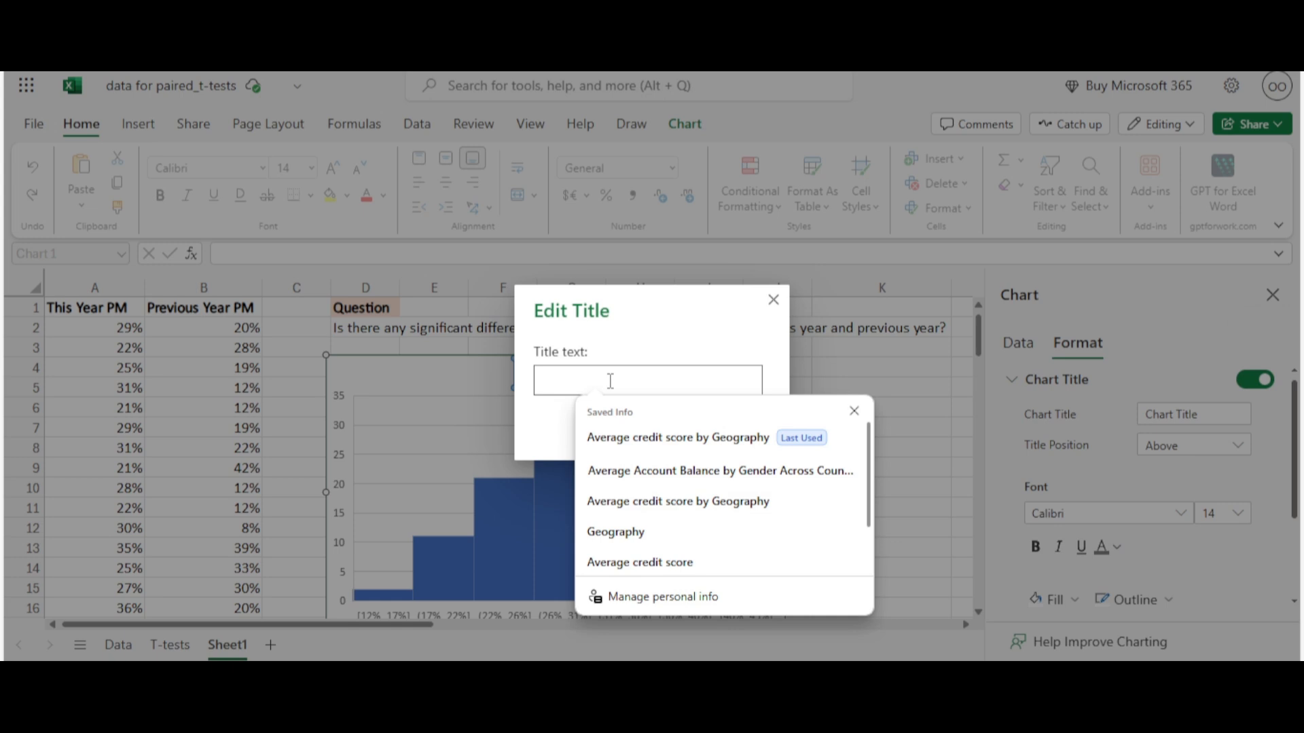
text(n)
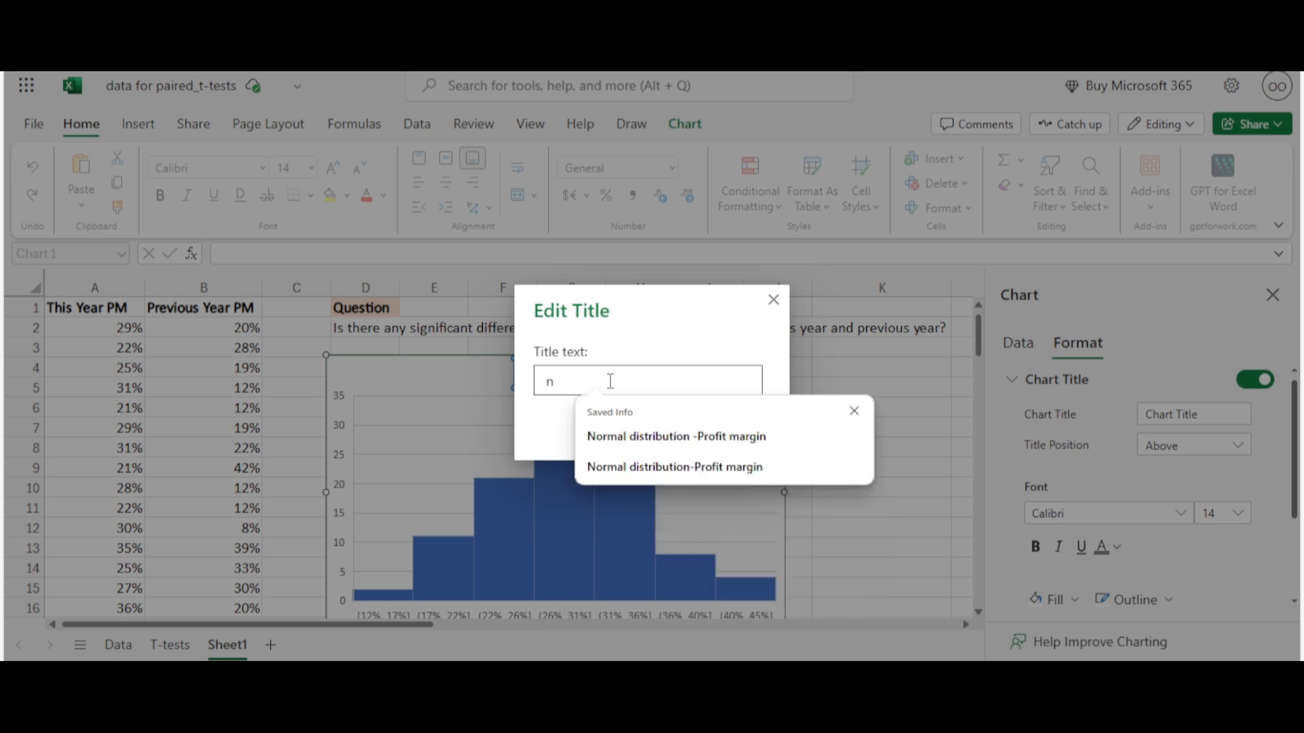
key(BackSpace)
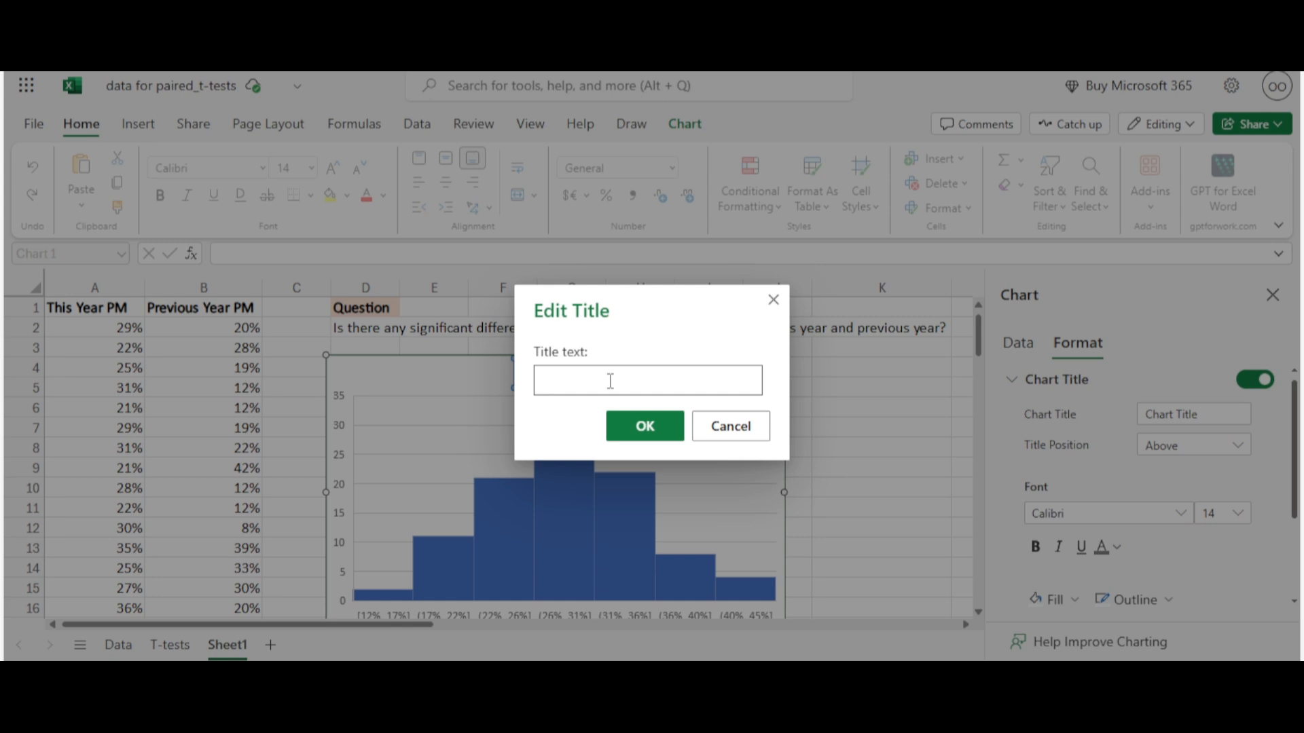
text(N)
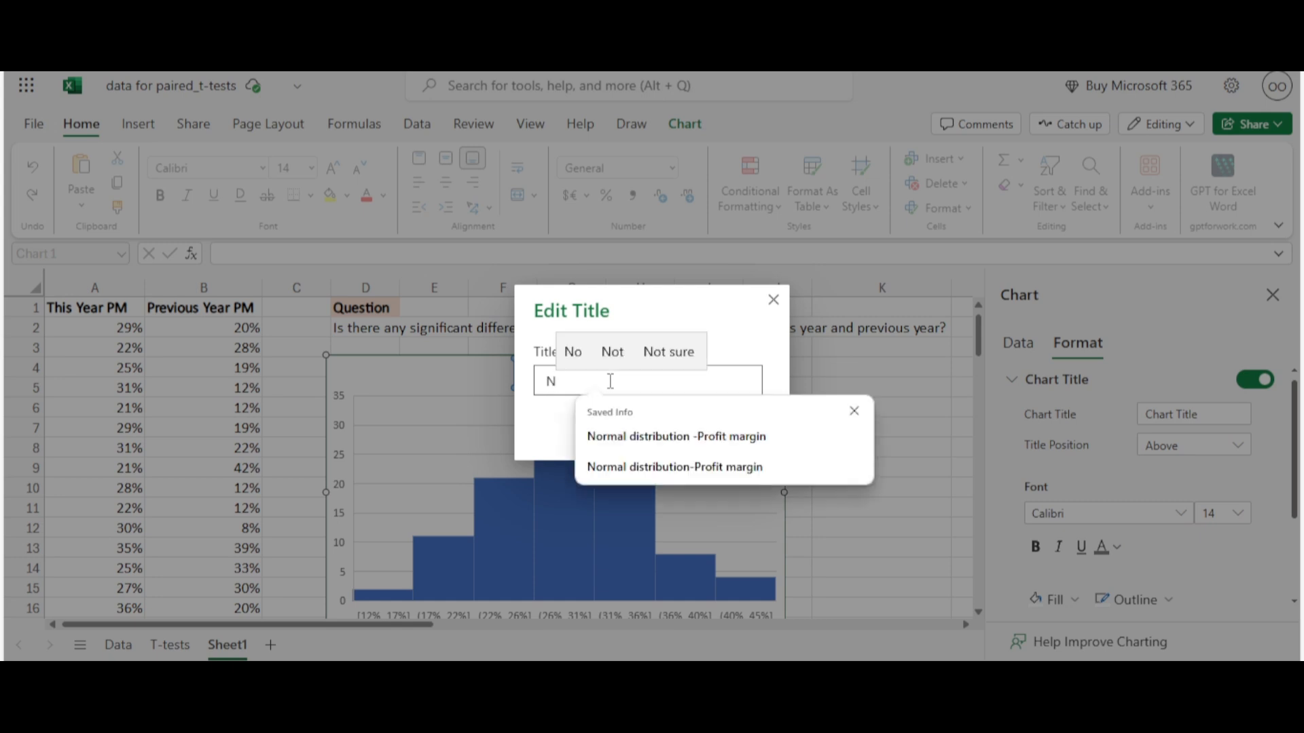
text(ormal)
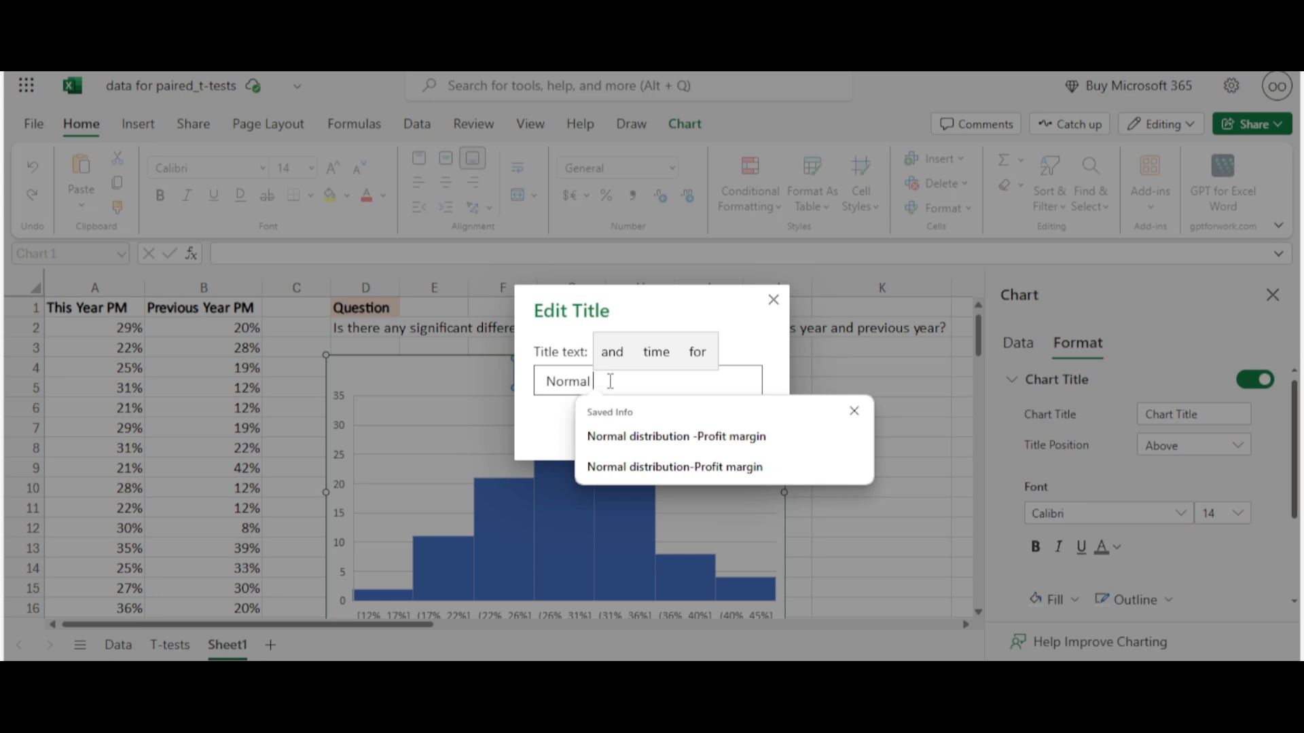
click(693, 436)
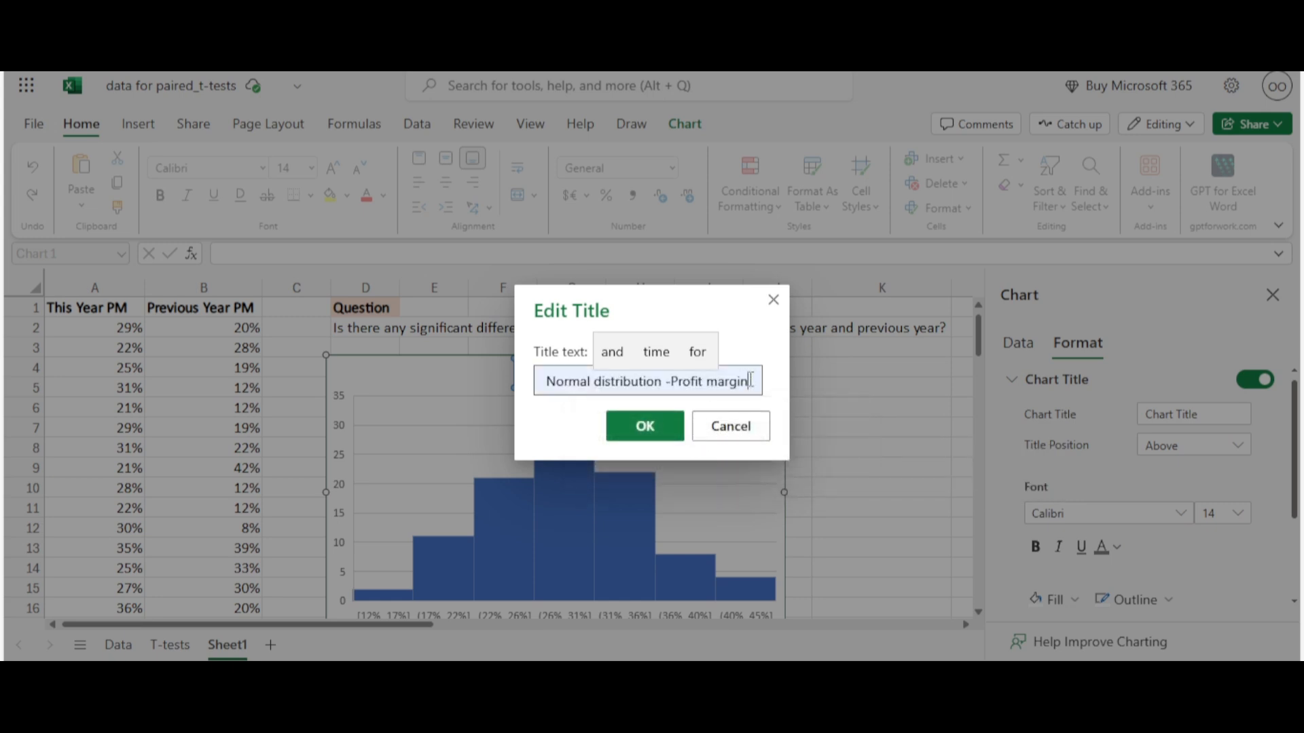
key(BackSpace)
key(BackSpace)
key(BackSpace)
key(BackSpace)
key(BackSpace)
key(BackSpace)
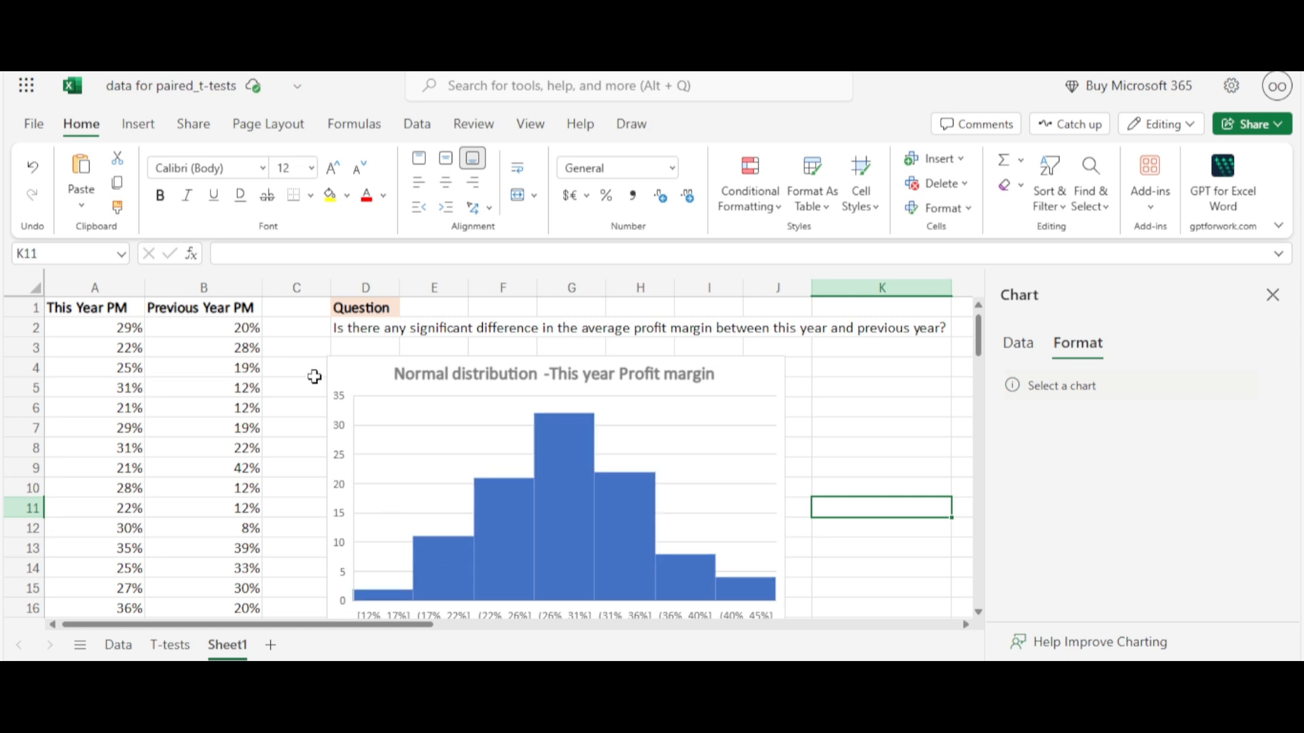
Insert a histogram of the Previous Year PM column
click(231, 290)
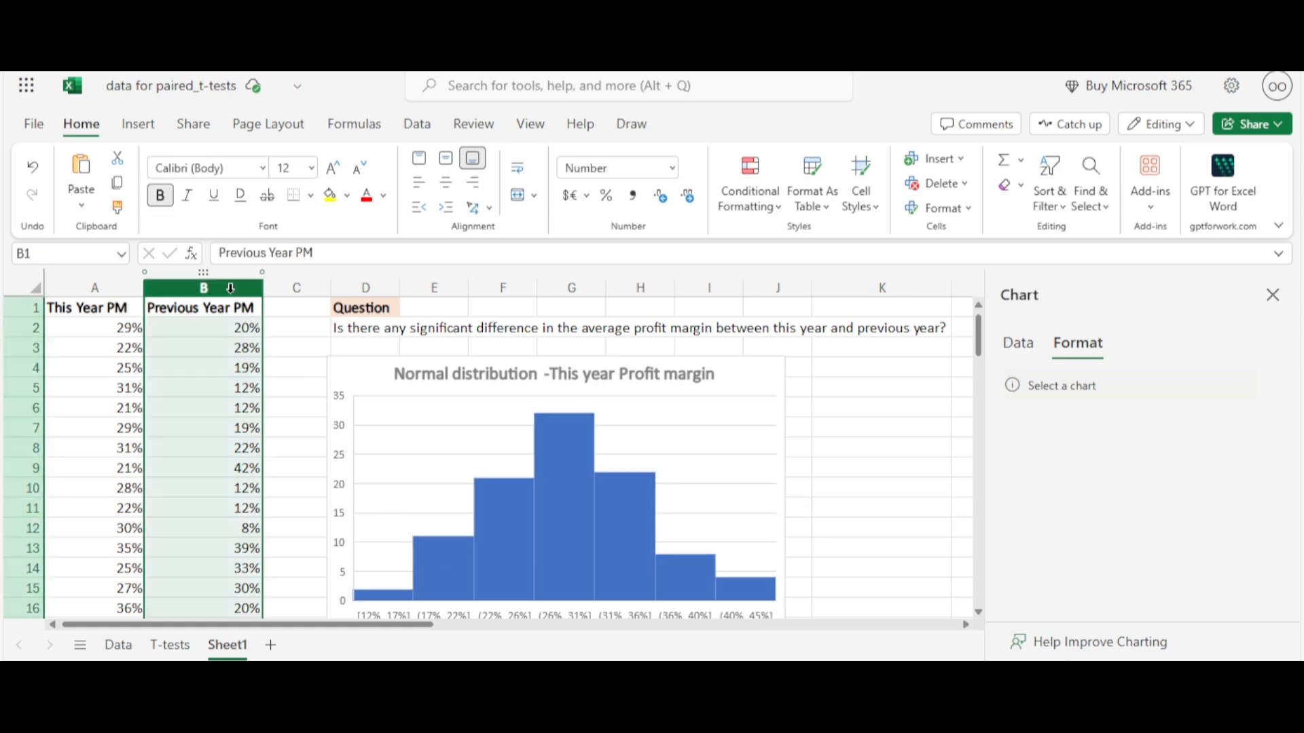
click(140, 125)
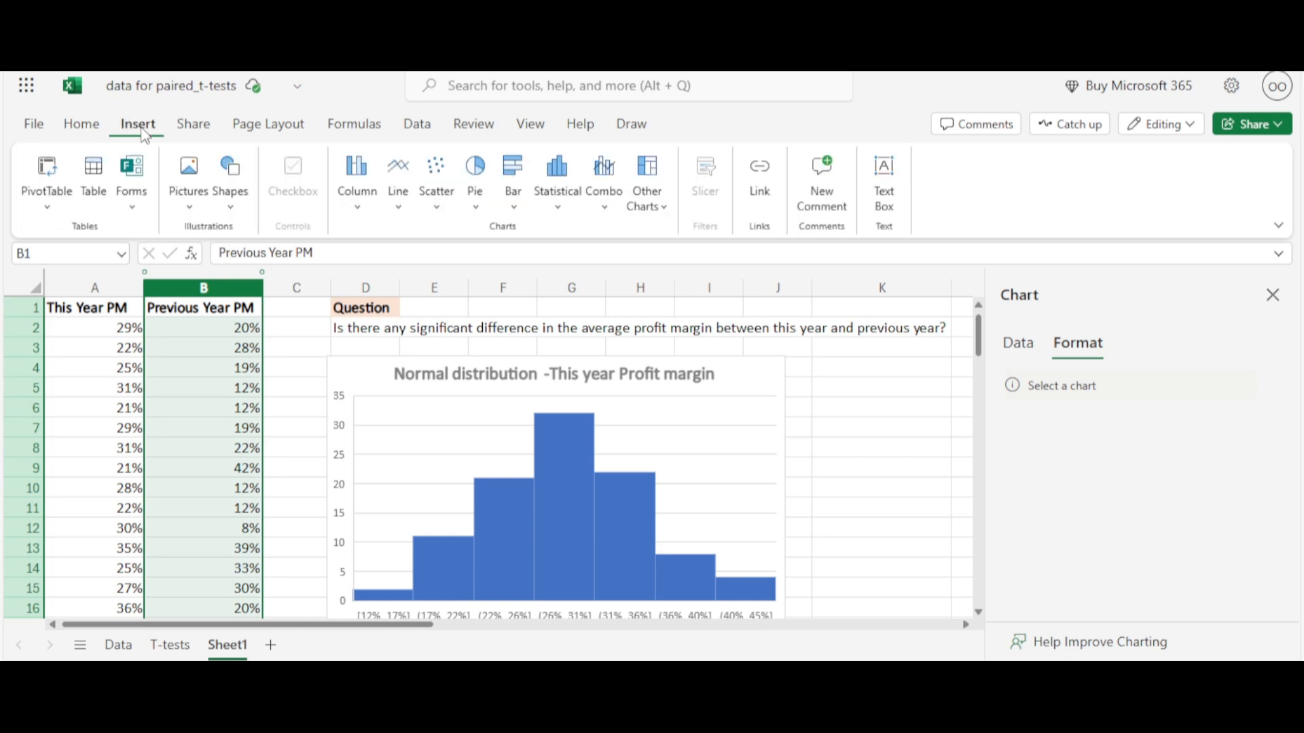
click(569, 207)
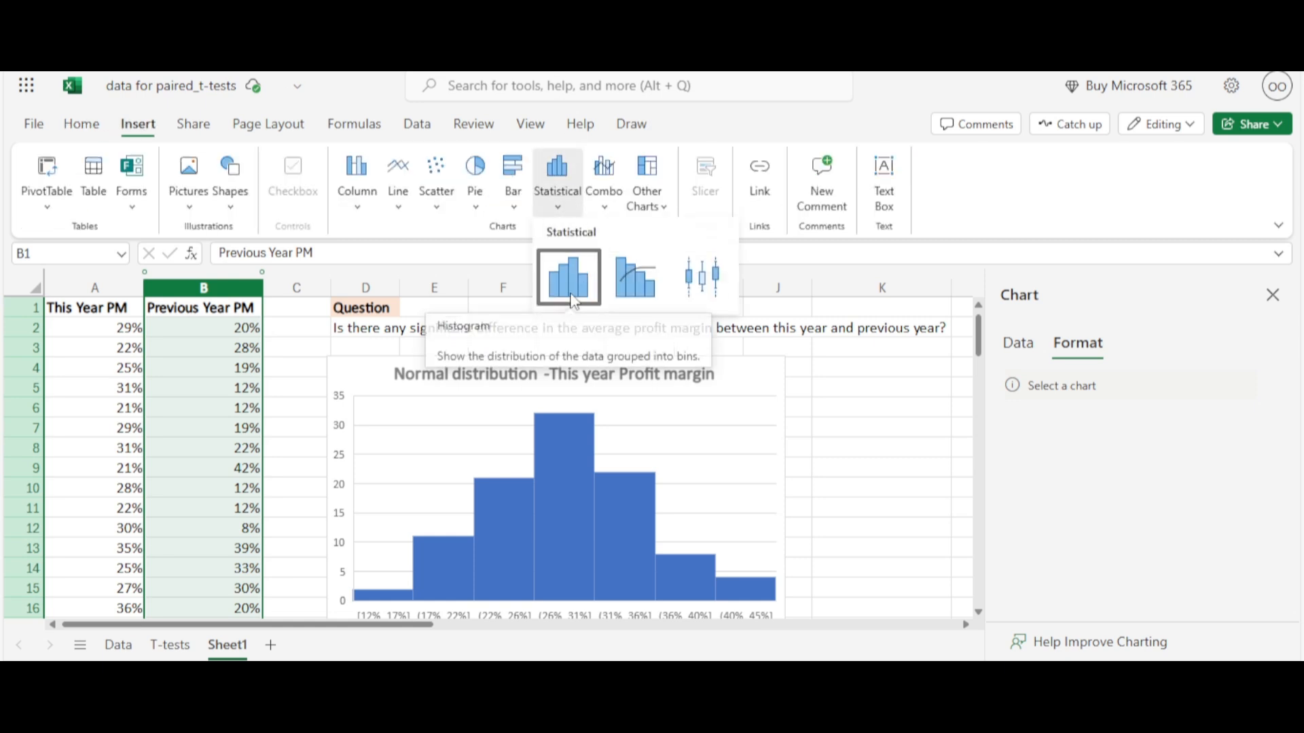
click(575, 303)
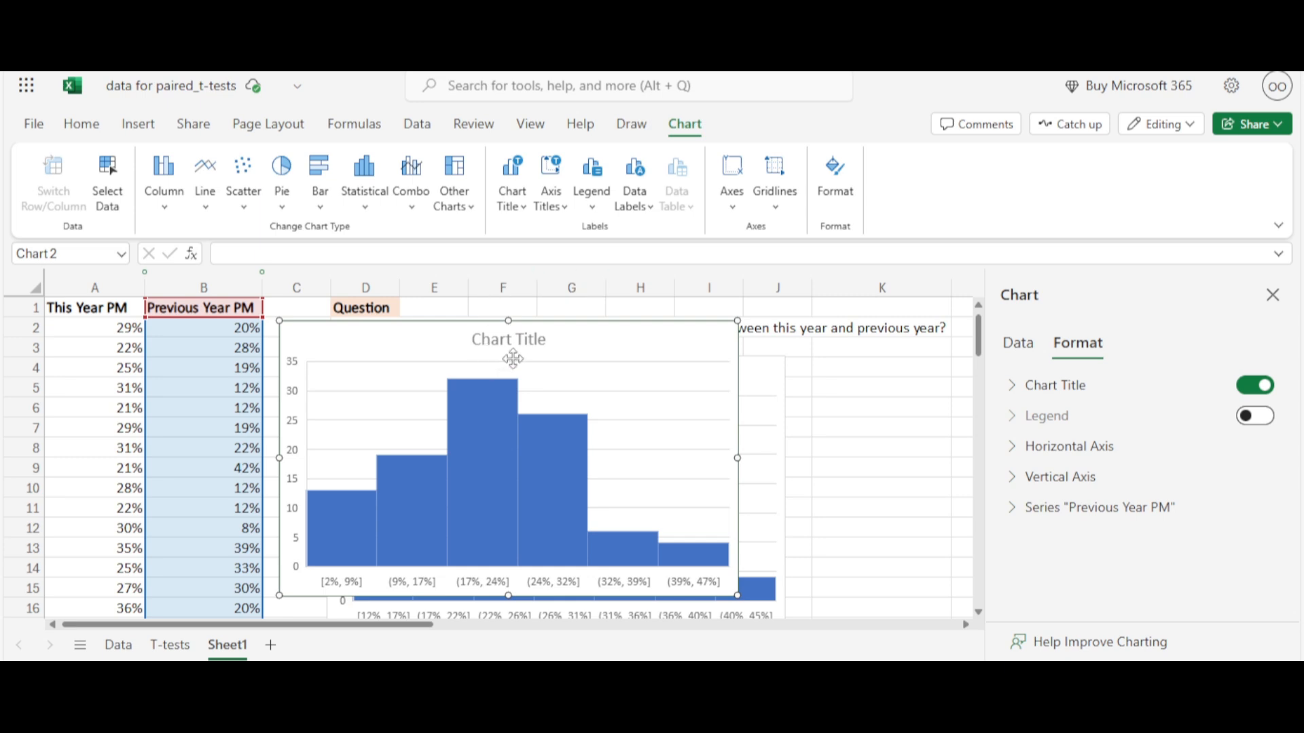
Title the previous-year histogram "Near Normal dist. -Prev year P.M" and place it directly beneath the this-year histogram
click(511, 341)
click(513, 344)
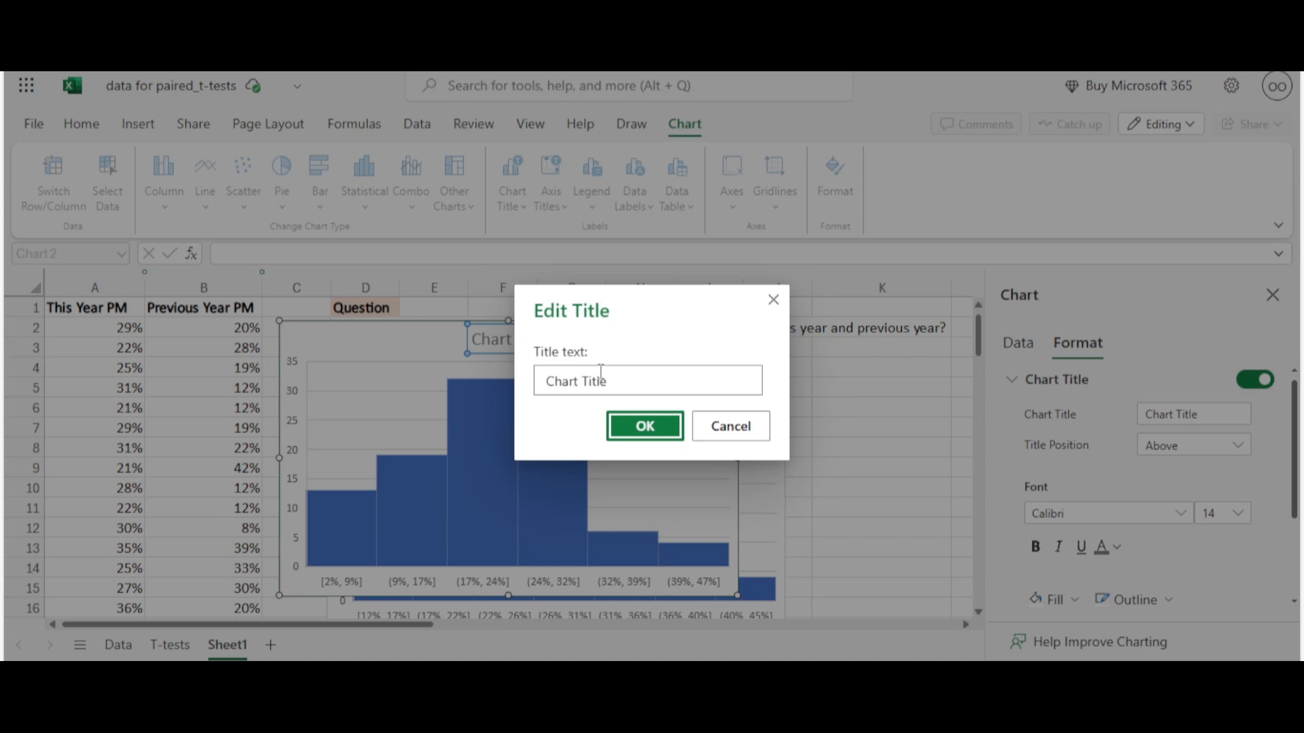
click(637, 385)
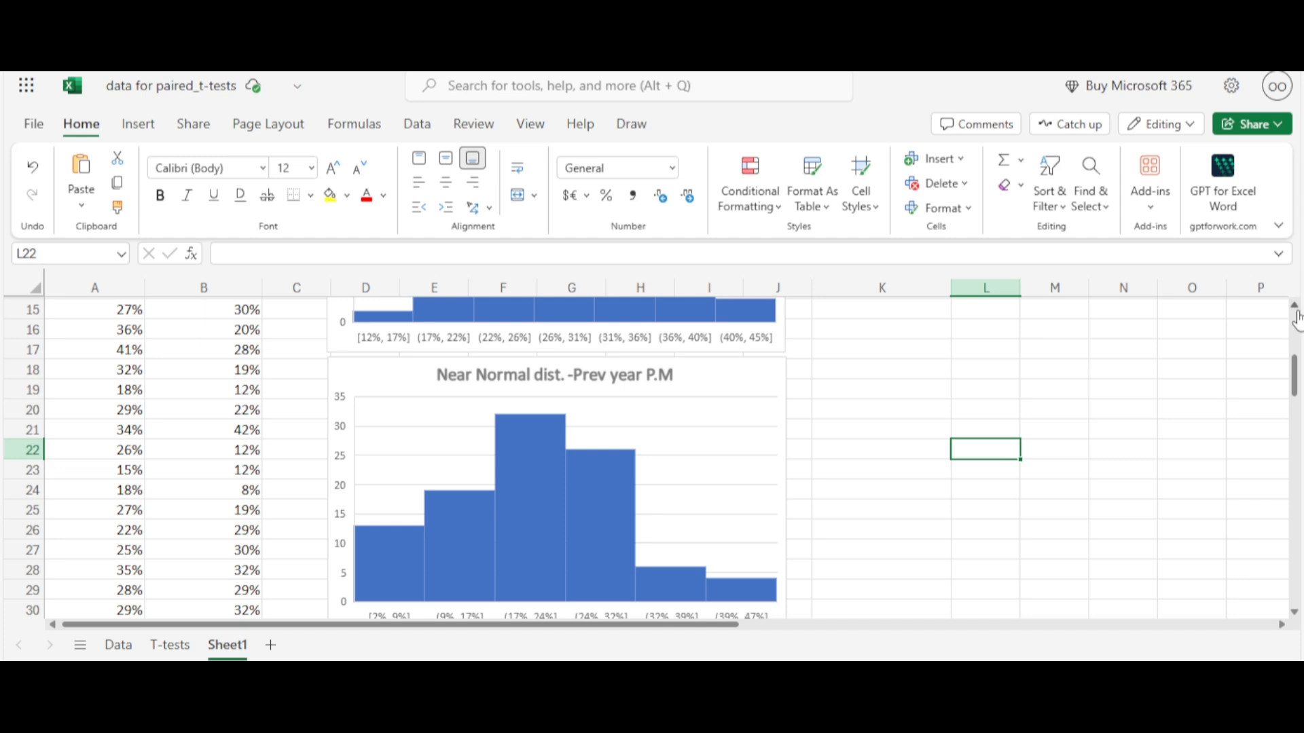
Enter the label "Sig. level" in cell K4 and the value 0.05 in L4
scroll(1297, 318, up, 5)
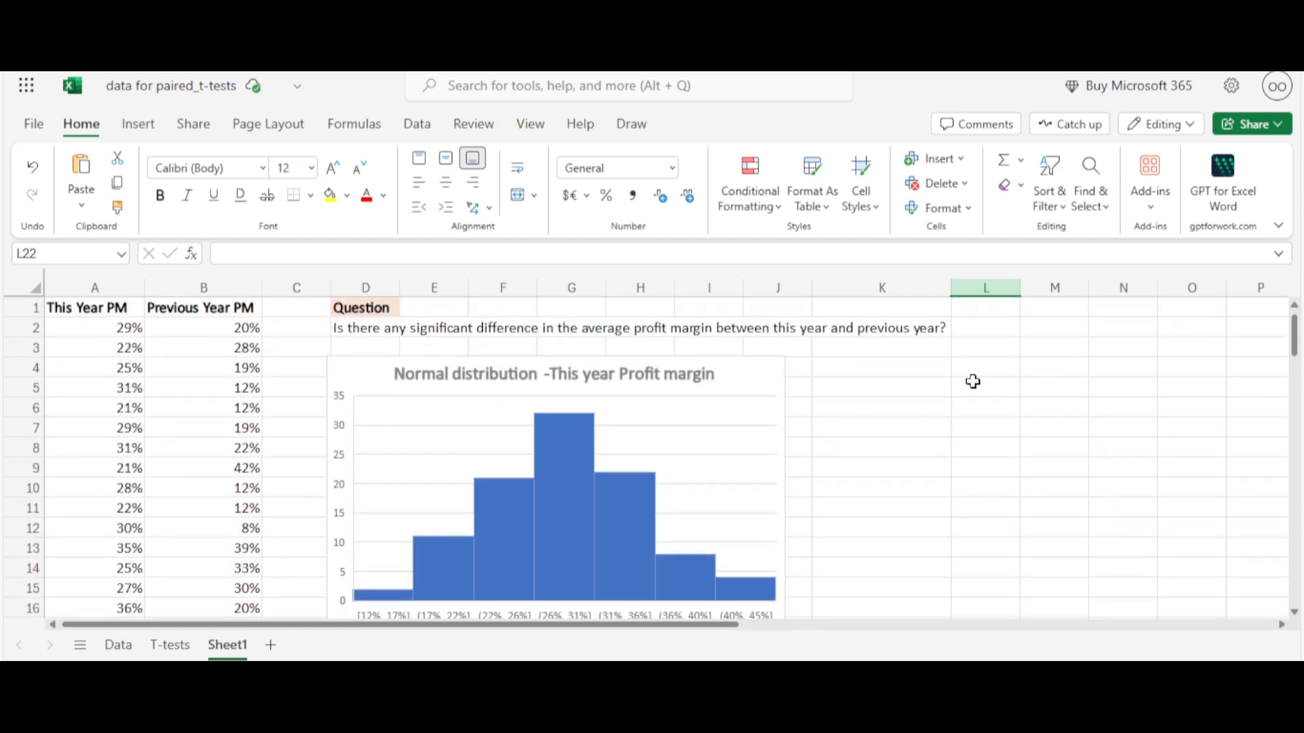
click(931, 372)
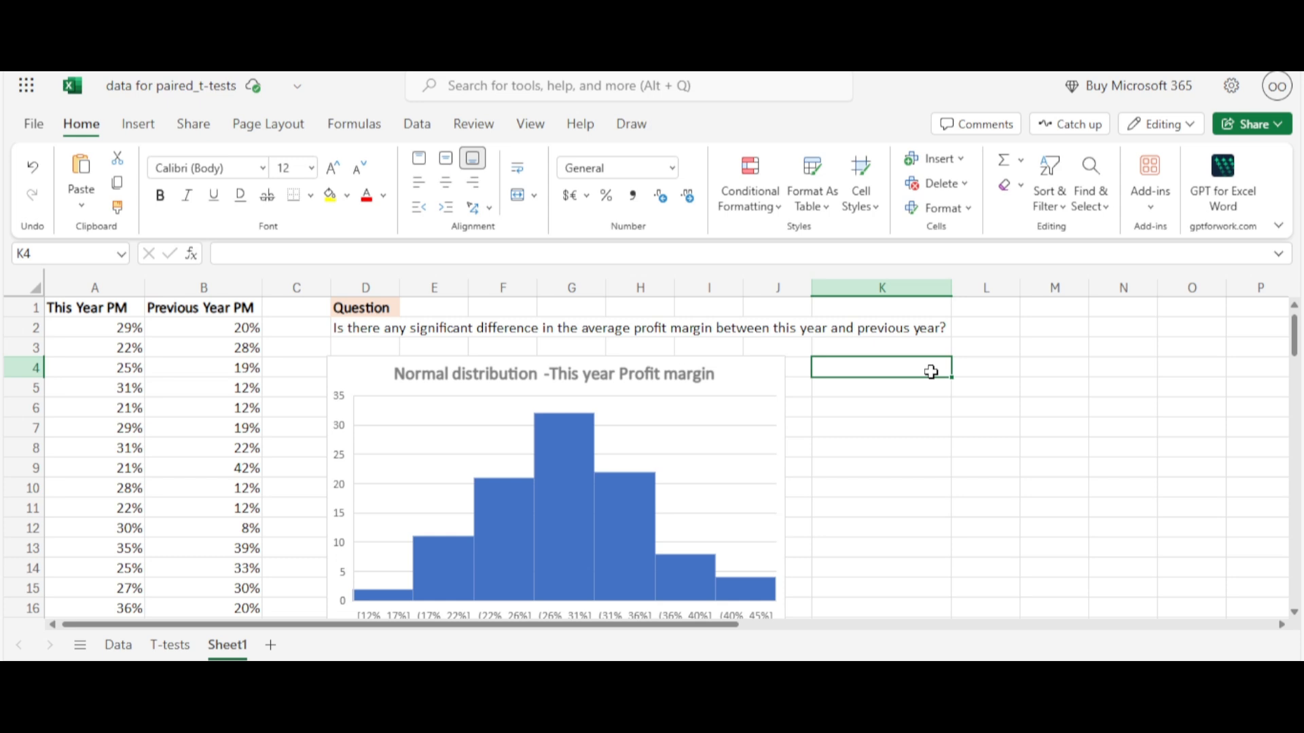
text(S)
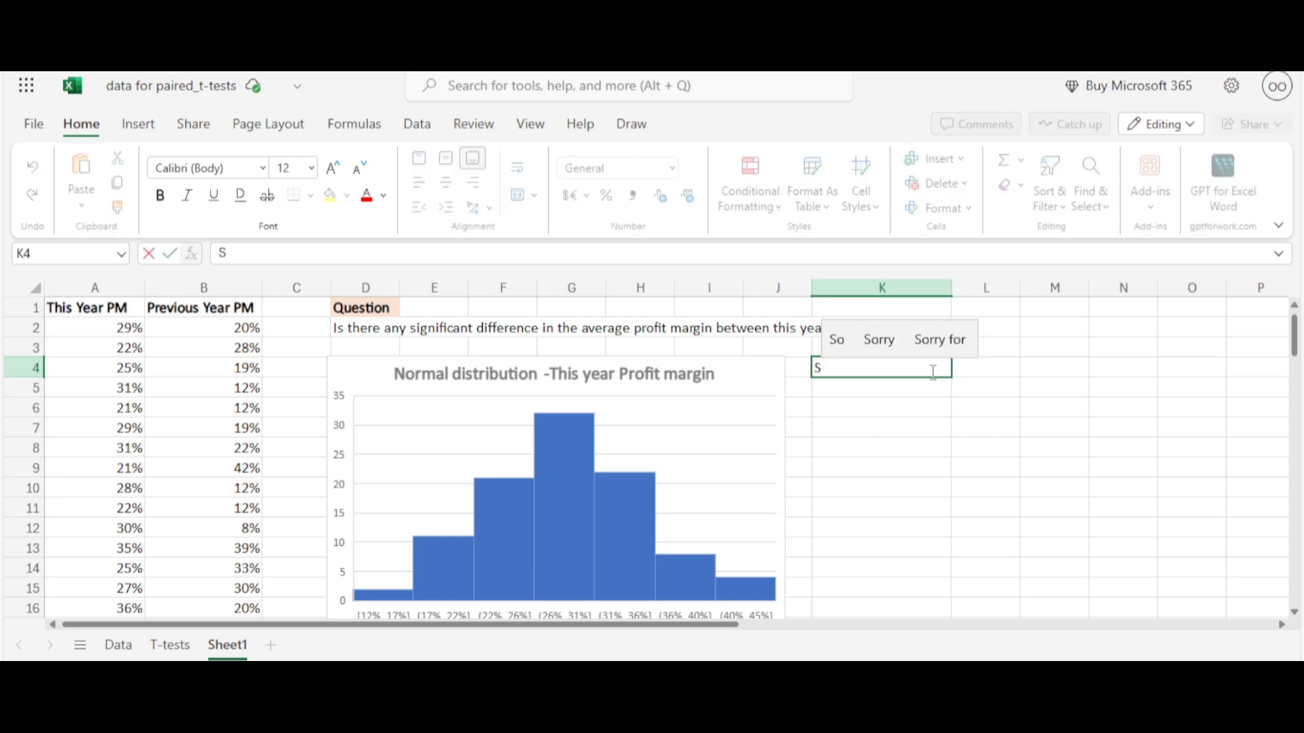
text(ig)
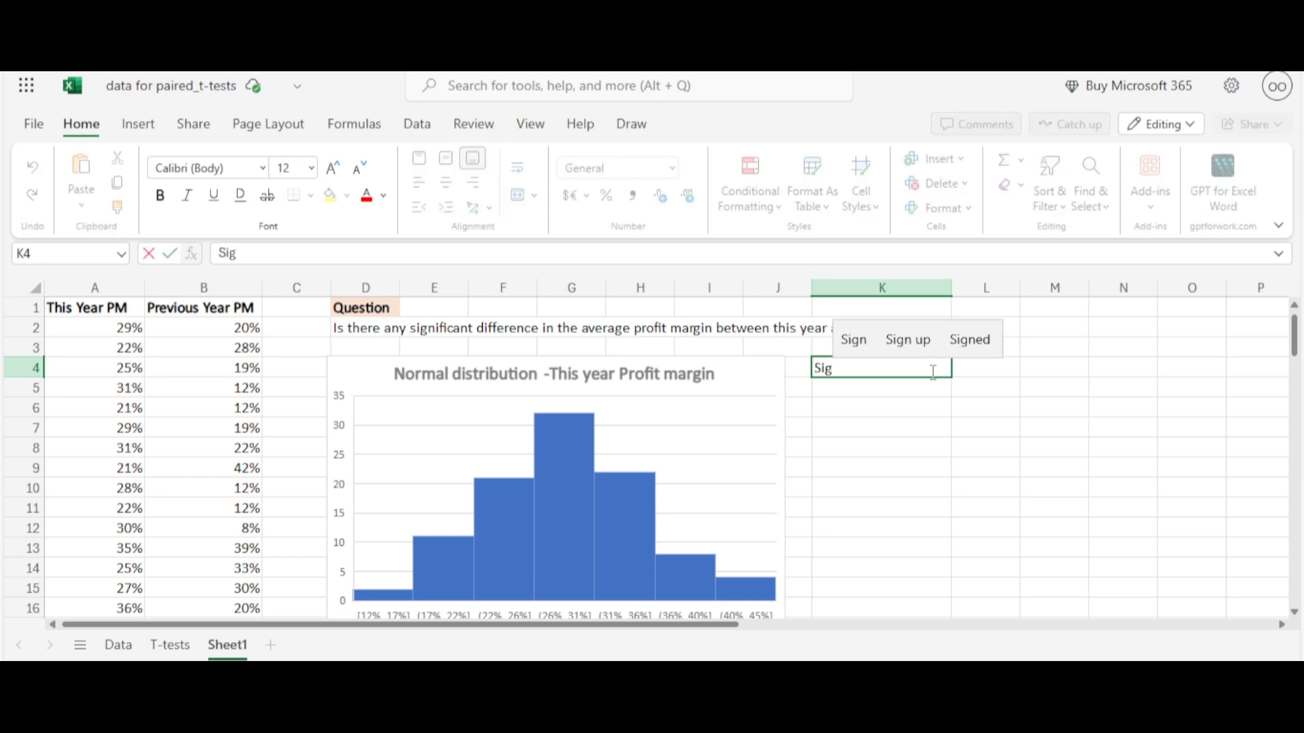
text(.)
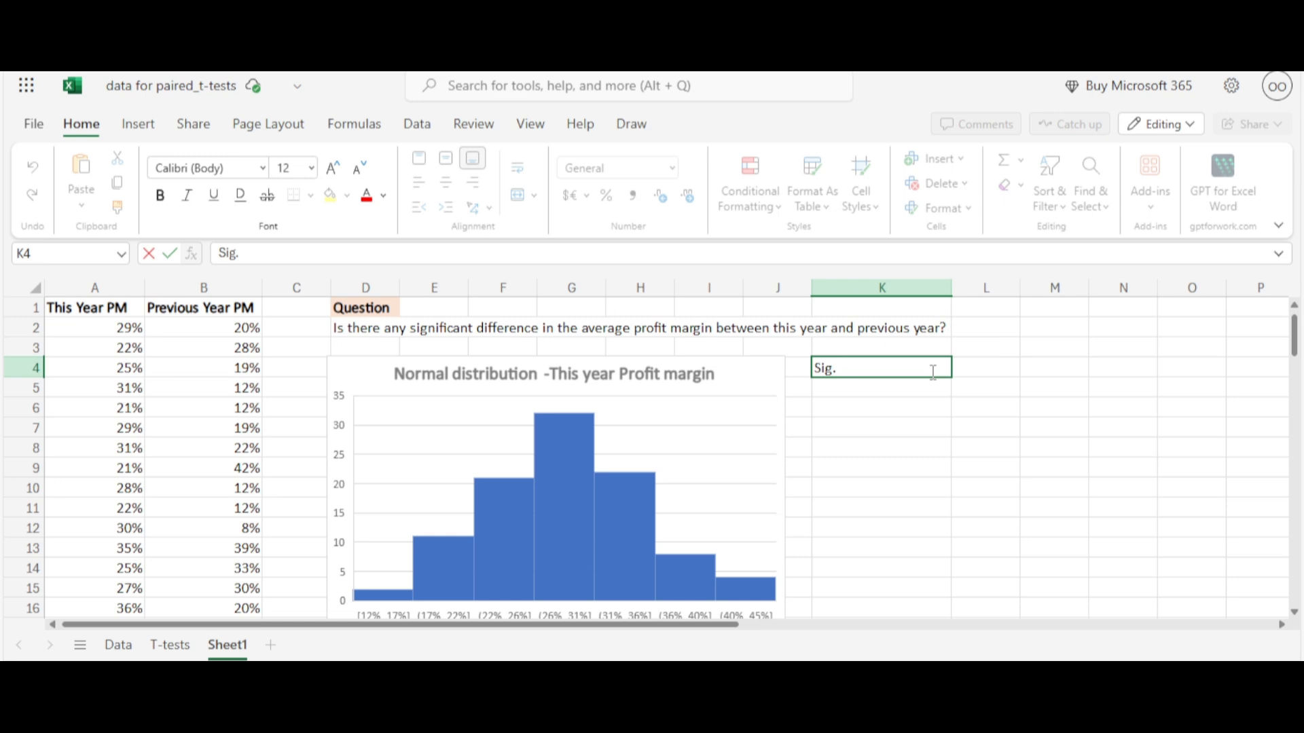
text( level)
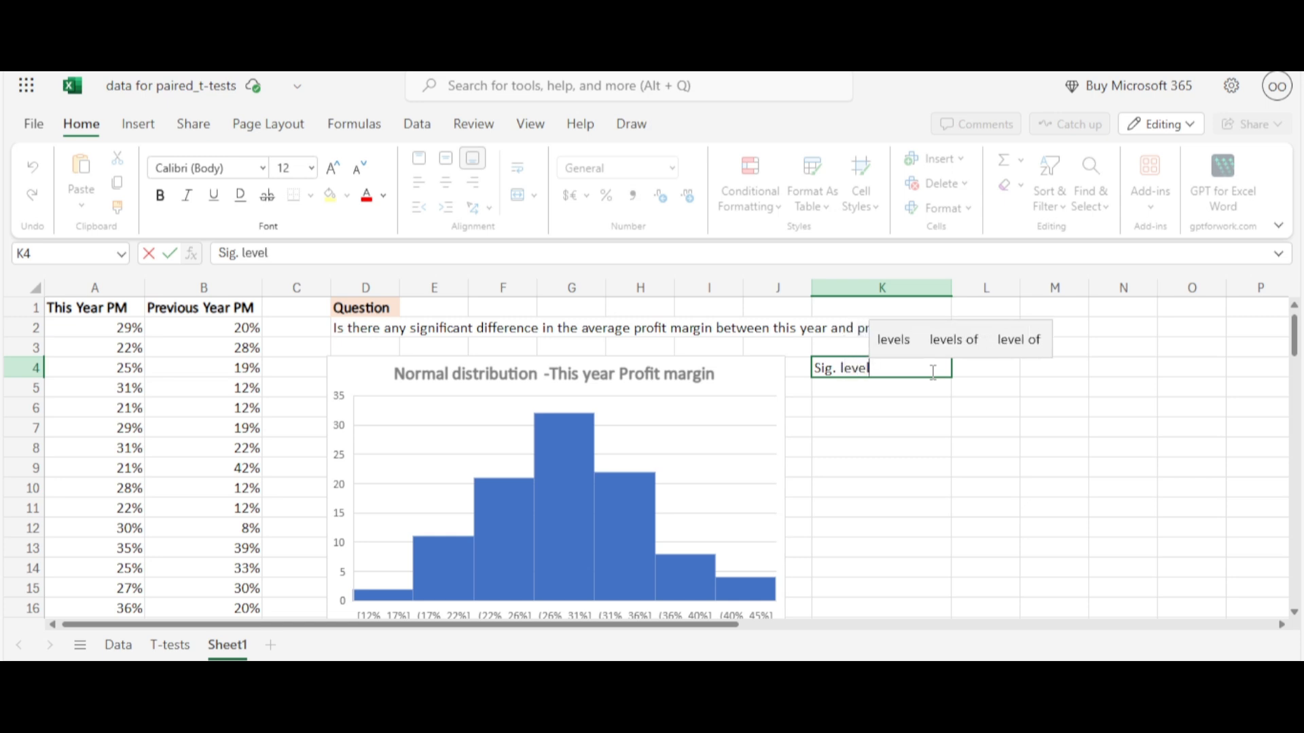
click(995, 375)
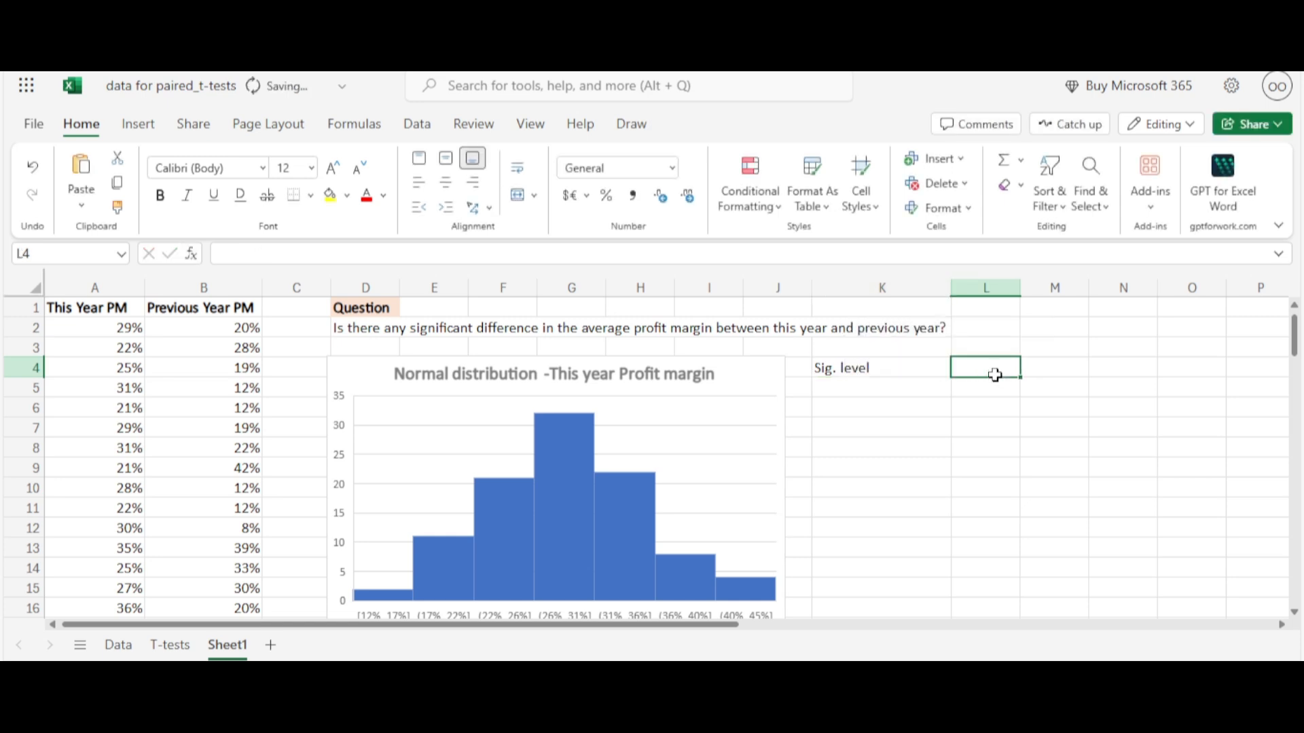
text(0)
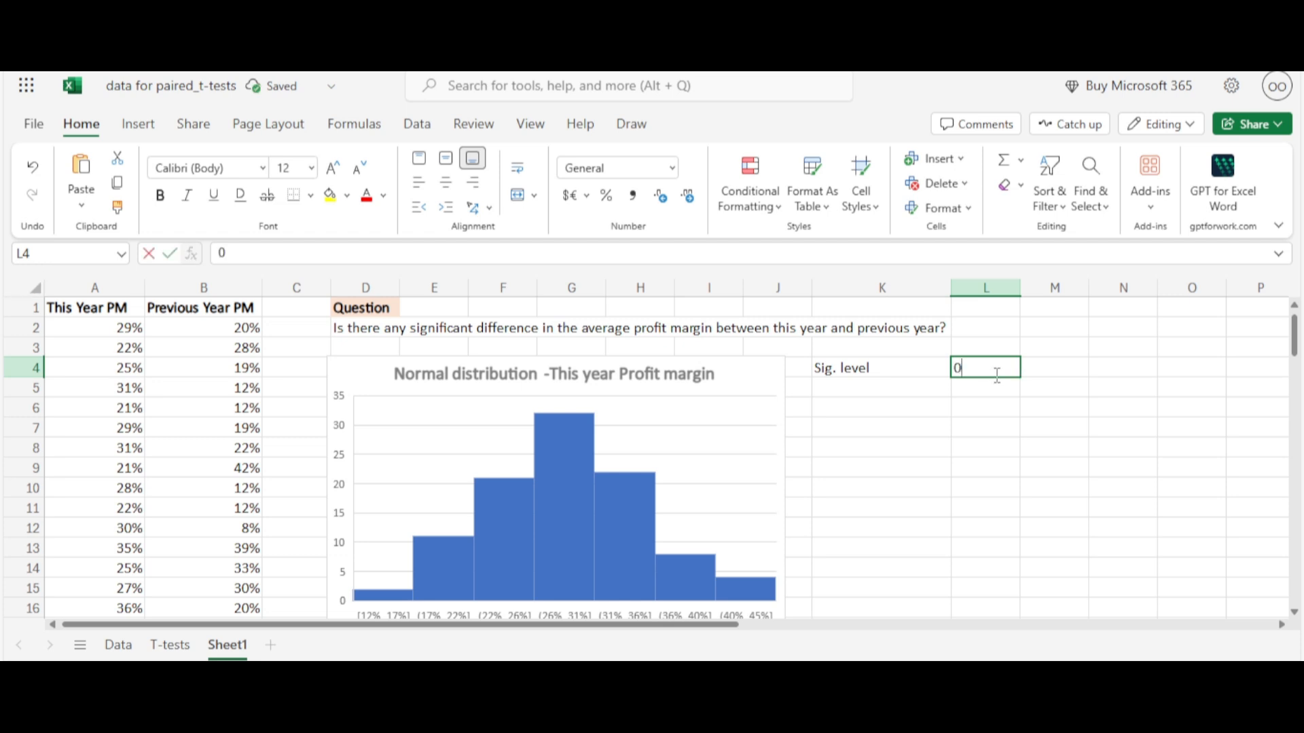
text(.05)
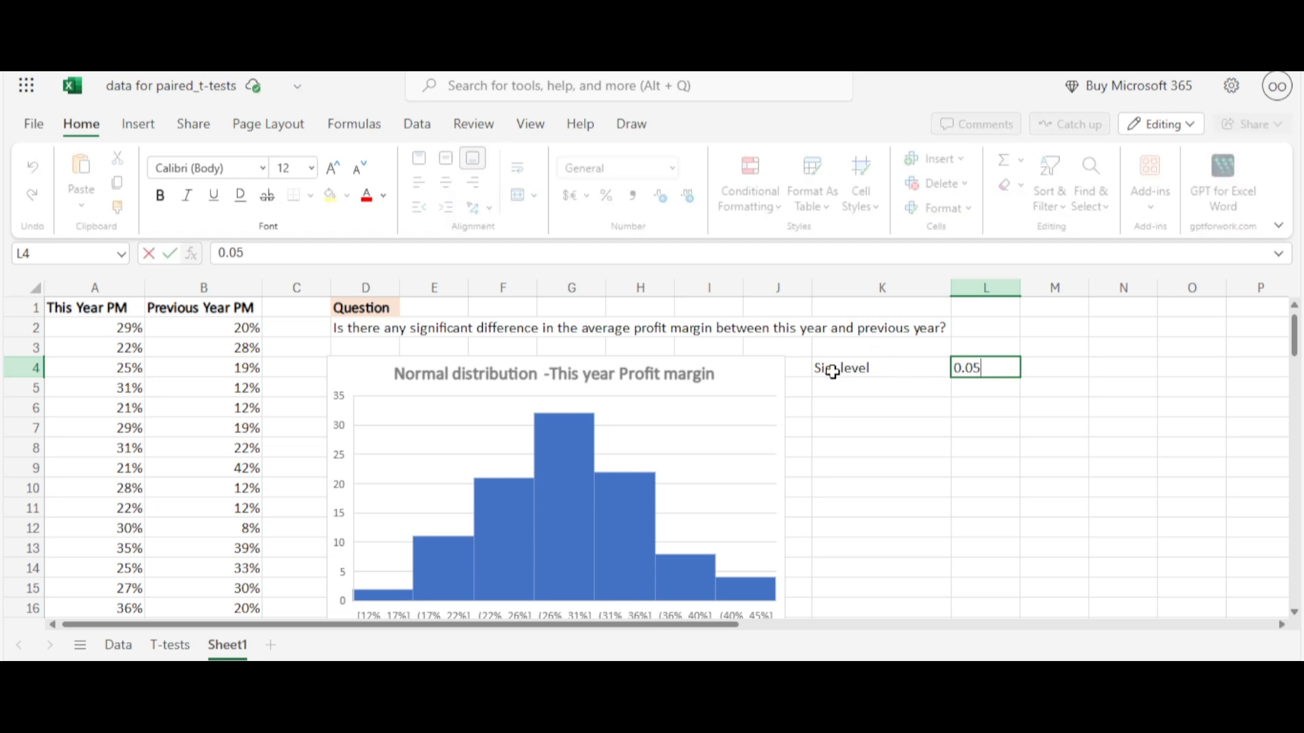
Make the significance level label and value in K4:L4 bold
drag(827, 368, 978, 372)
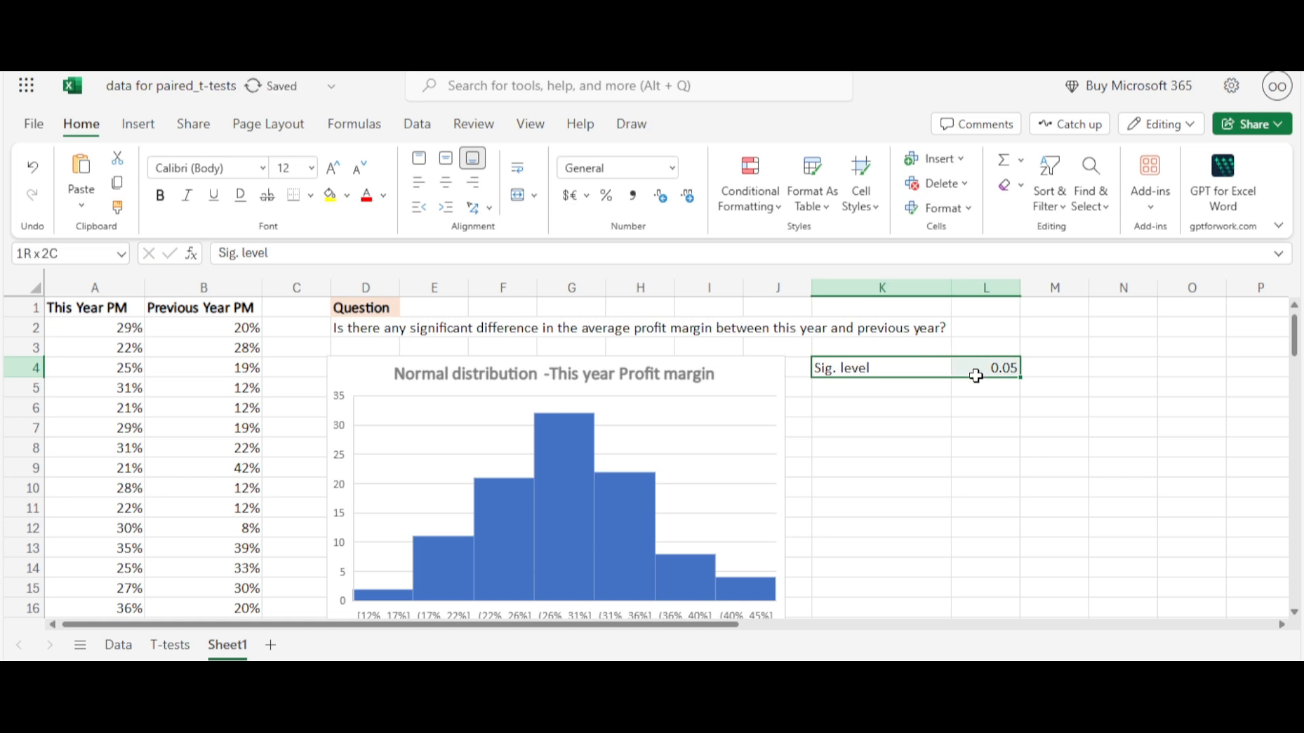
click(160, 196)
click(829, 455)
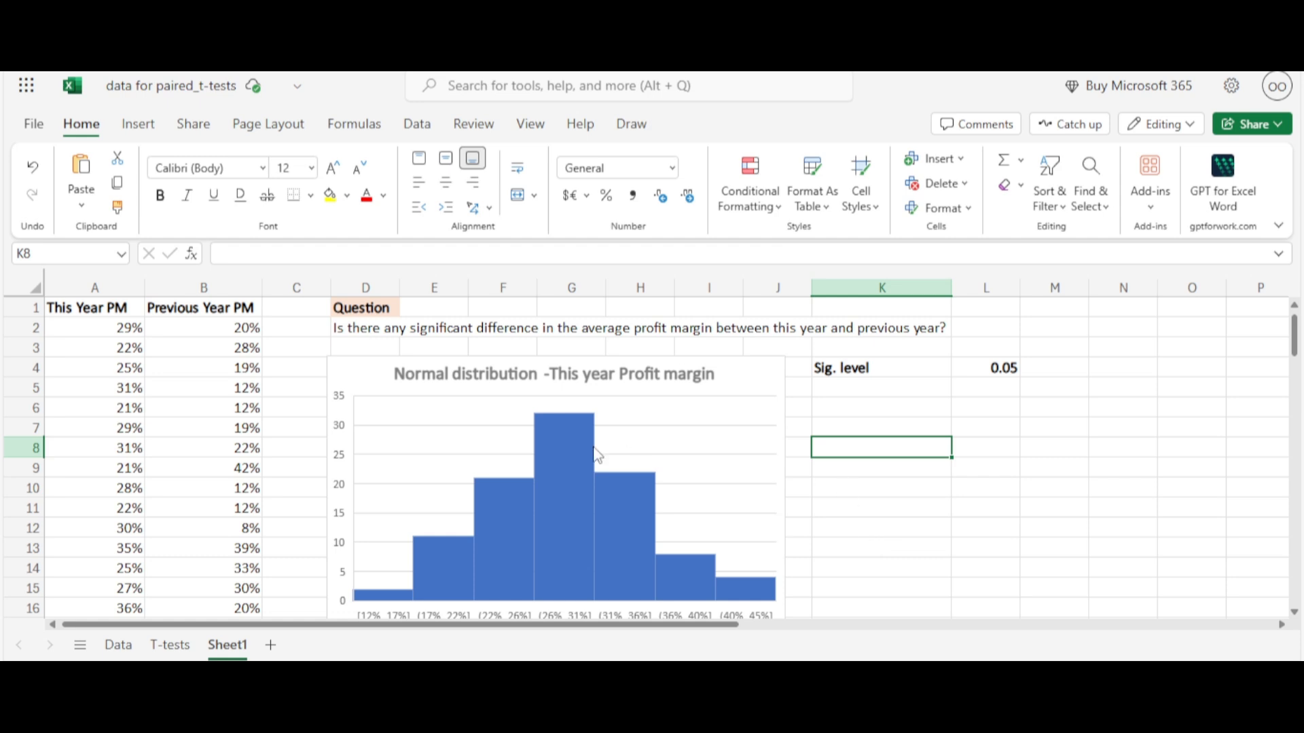
Select the empty cell K6 below the significance level label
click(114, 314)
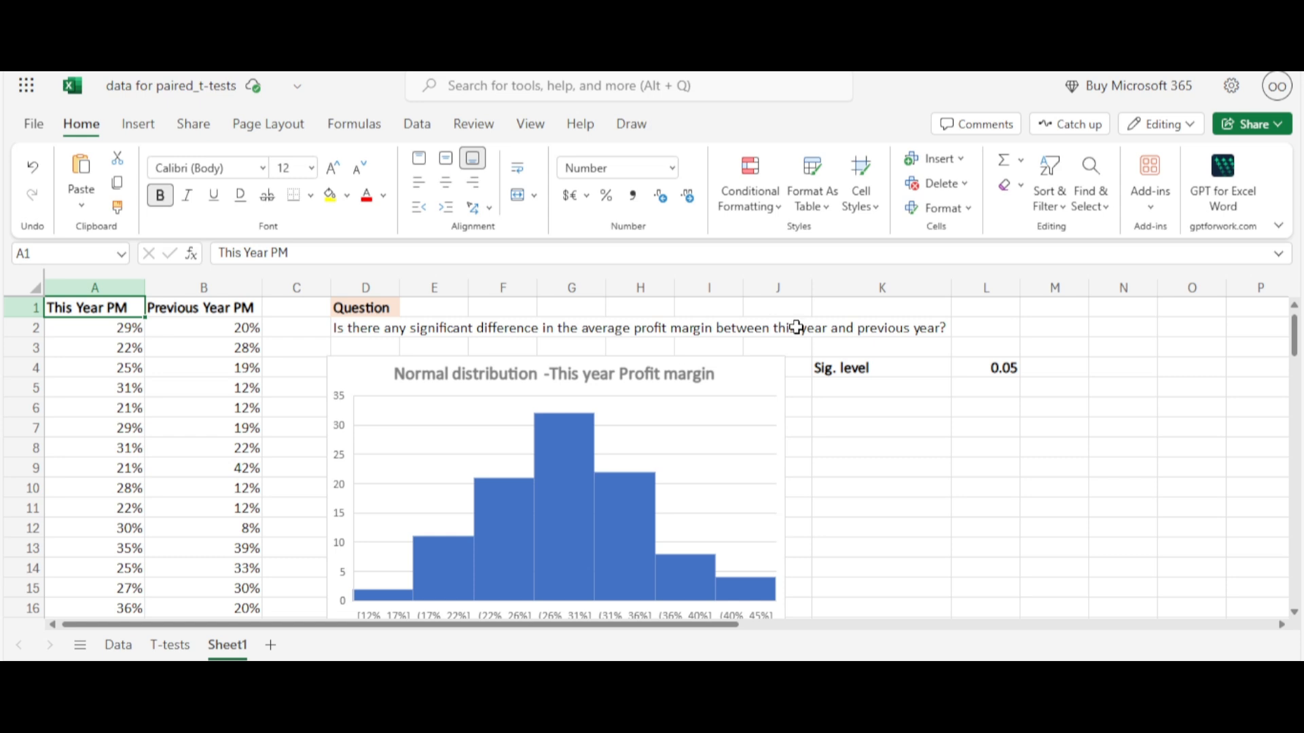
click(866, 411)
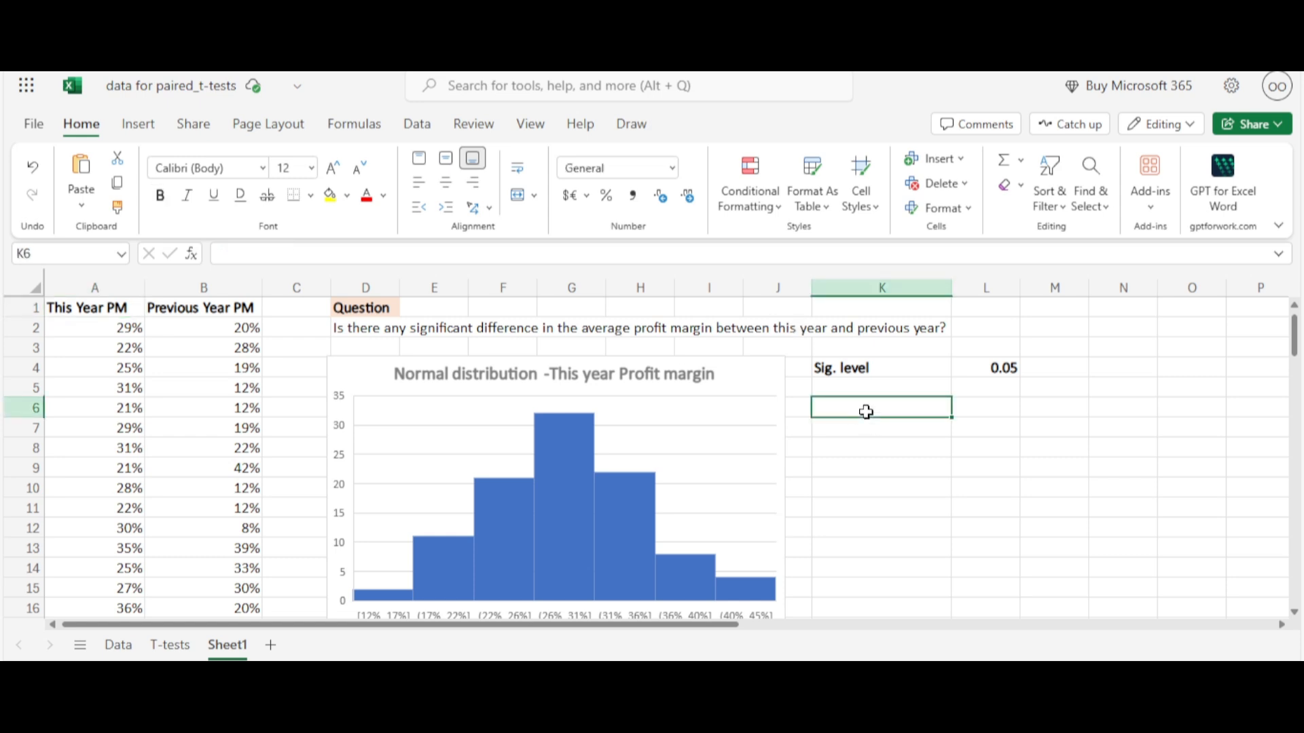